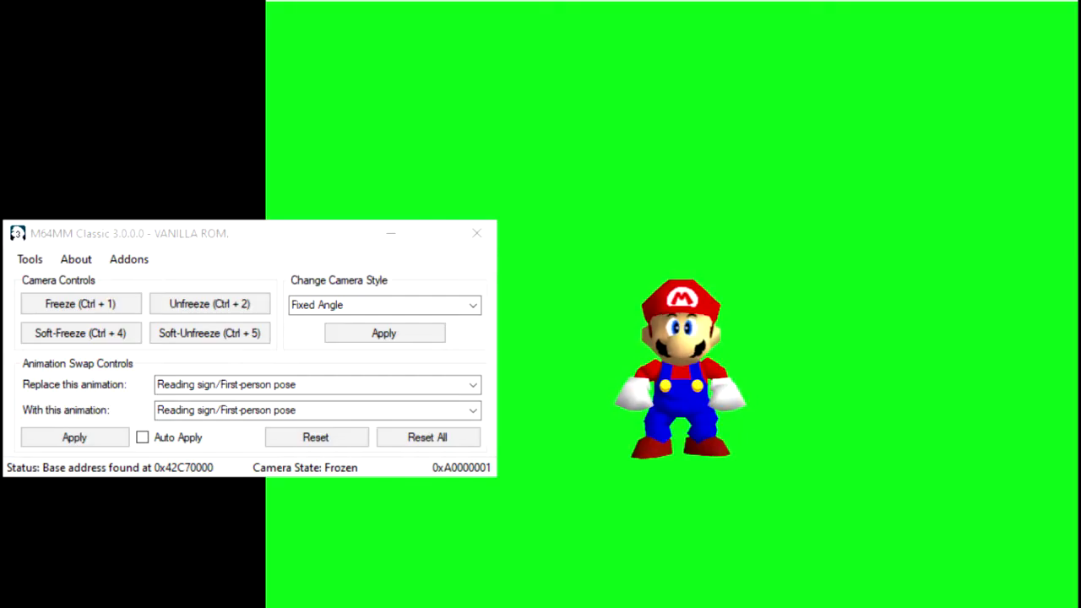
Step: Replace the Reading sign/First-person pose animation with Wall kick/jump from tree and apply the swap
{"action": "left_click", "coordinate": [227, 410]}
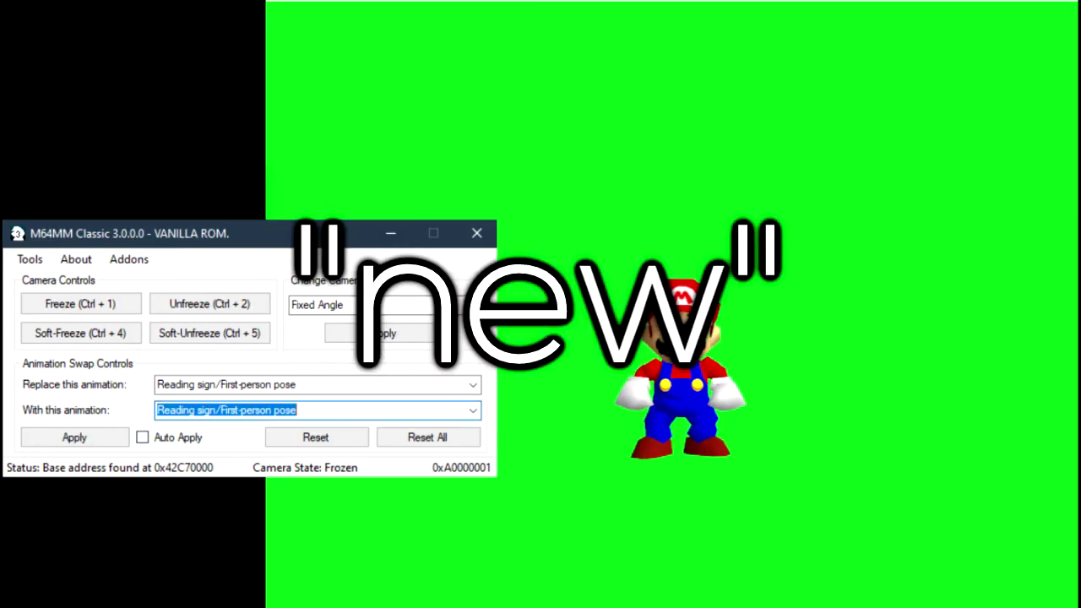
{"action": "scroll", "coordinate": [318, 410], "scroll_direction": "up", "scroll_amount": 1}
{"action": "scroll", "coordinate": [318, 411], "scroll_direction": "down", "scroll_amount": 1}
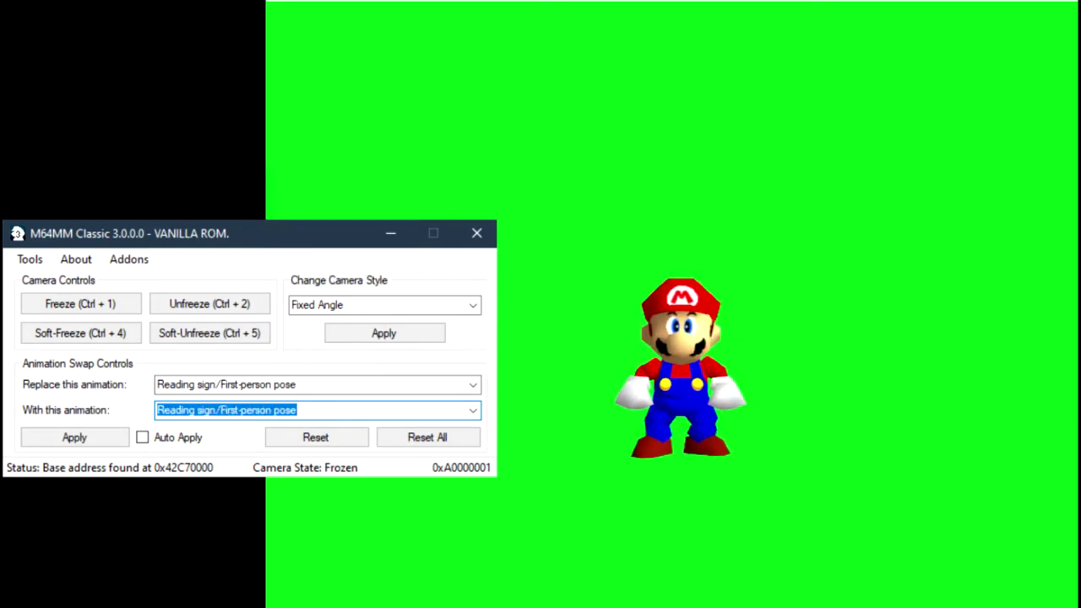
{"action": "scroll", "coordinate": [317, 411], "scroll_direction": "down", "scroll_amount": 3}
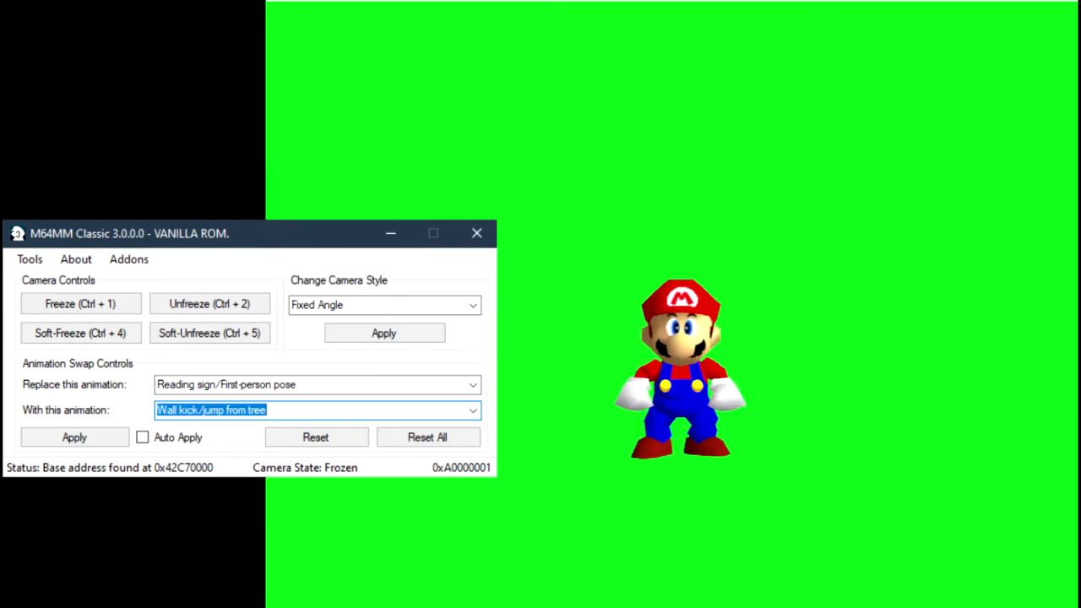
{"action": "left_click", "coordinate": [74, 437]}
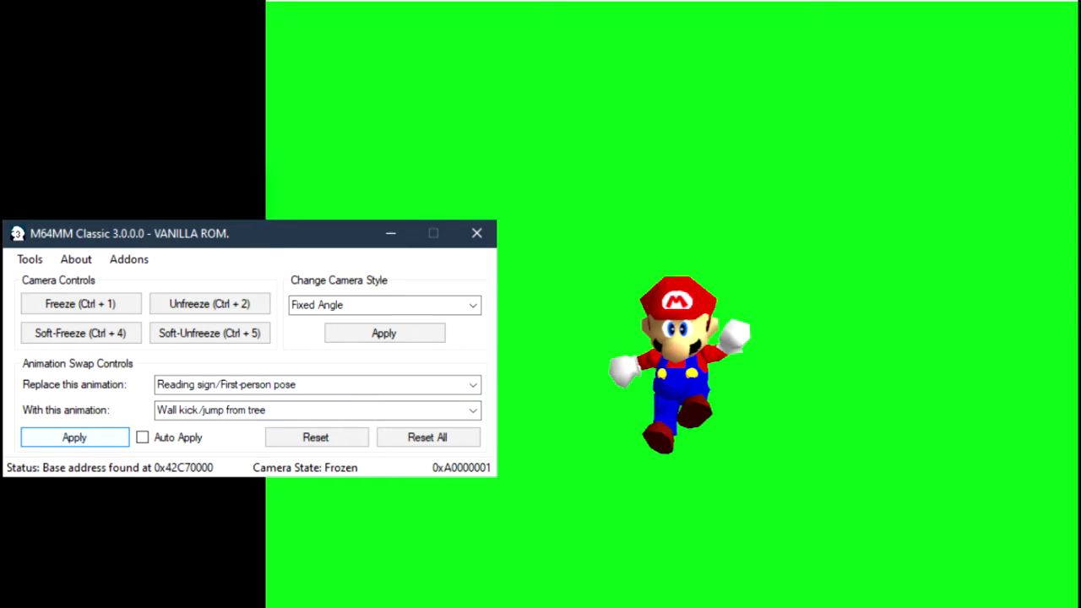
Step: Reset all animation swaps and enable automatic applying of animation changes
{"action": "left_click", "coordinate": [428, 438]}
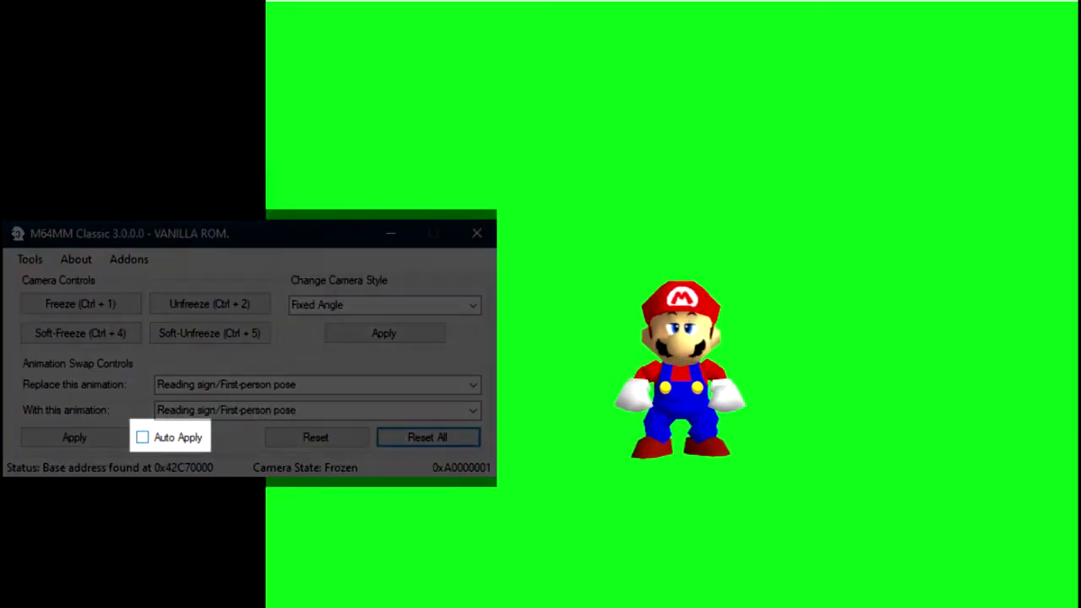
{"action": "left_click", "coordinate": [141, 438]}
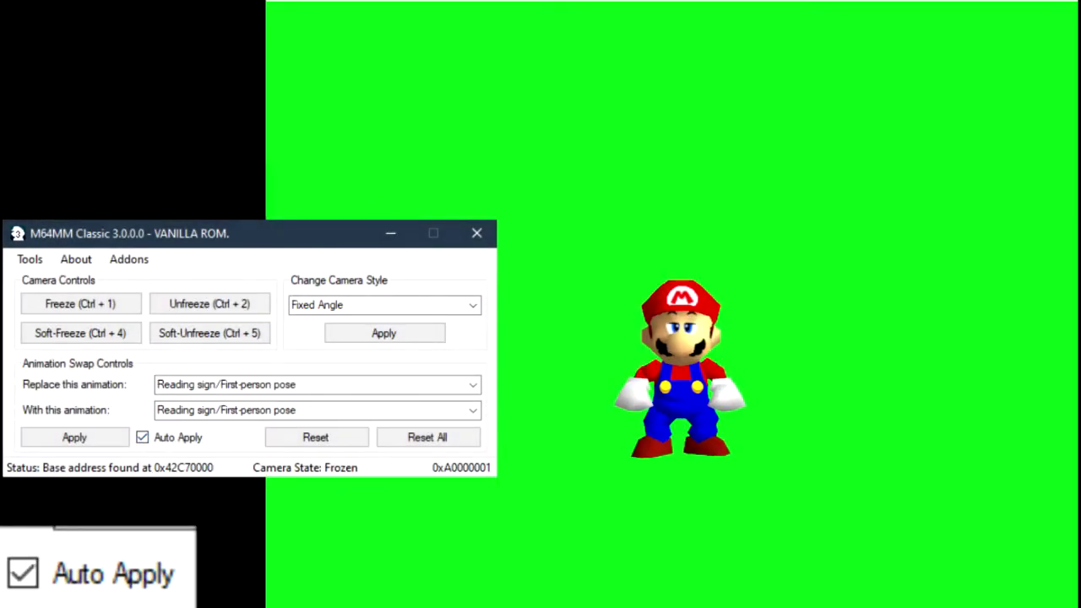
Step: Try several automatically applied replacements for the Reading sign/First-person pose animation, including Hang onto pole / tree, and reset the swaps
{"action": "left_click", "coordinate": [472, 411]}
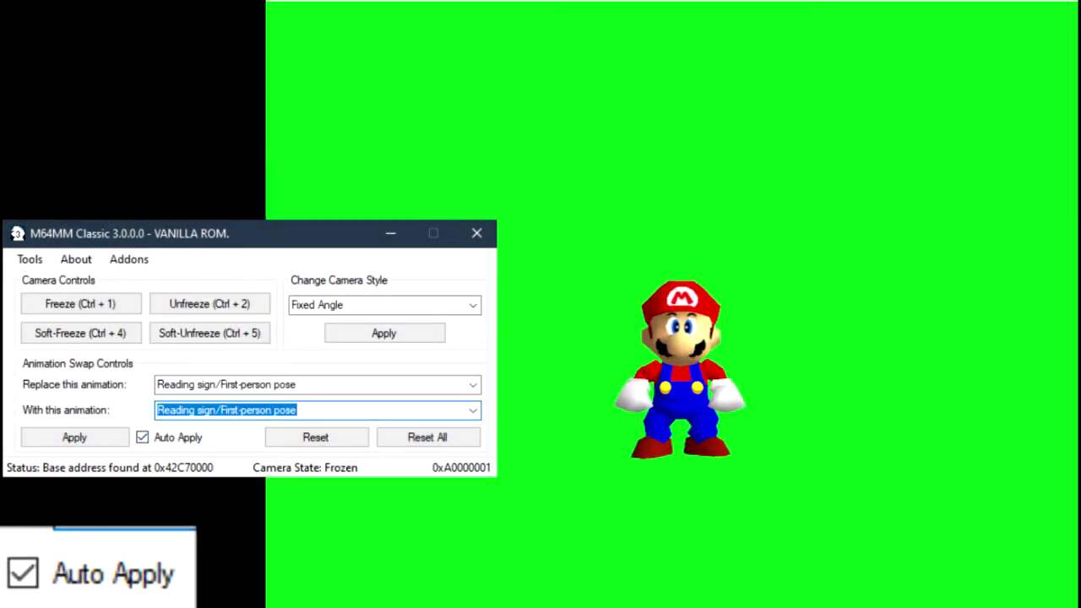
{"action": "key", "text": "Down"}
{"action": "key", "text": "Down"}
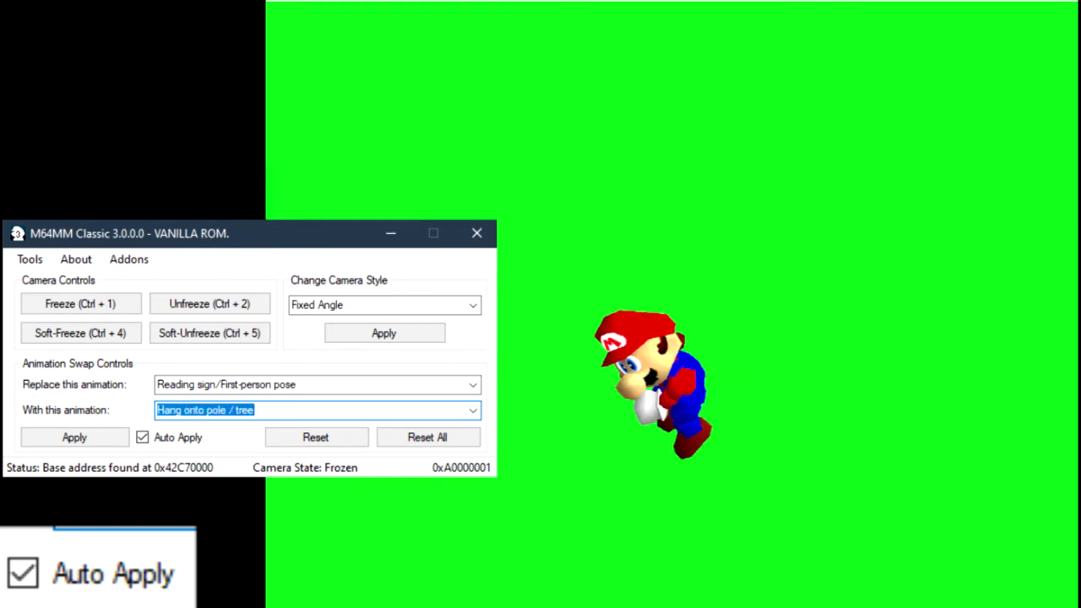
{"action": "key", "text": "Down"}
{"action": "key", "text": "Up"}
{"action": "key", "text": "Down"}
{"action": "key", "text": "Down"}
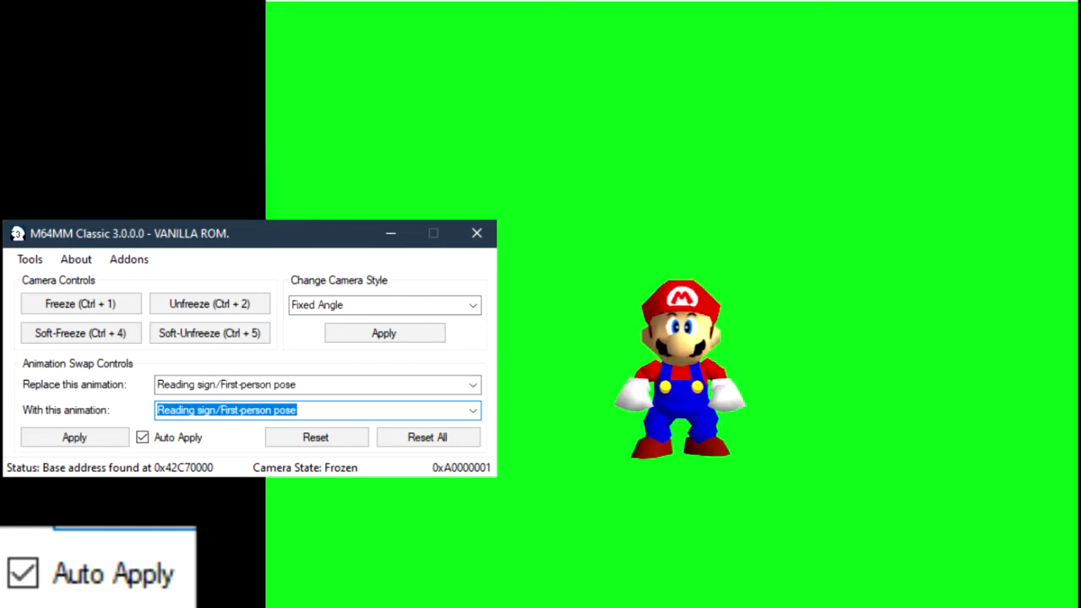
{"action": "key", "text": "Down"}
{"action": "key", "text": "Down"}
{"action": "key", "text": "Down"}
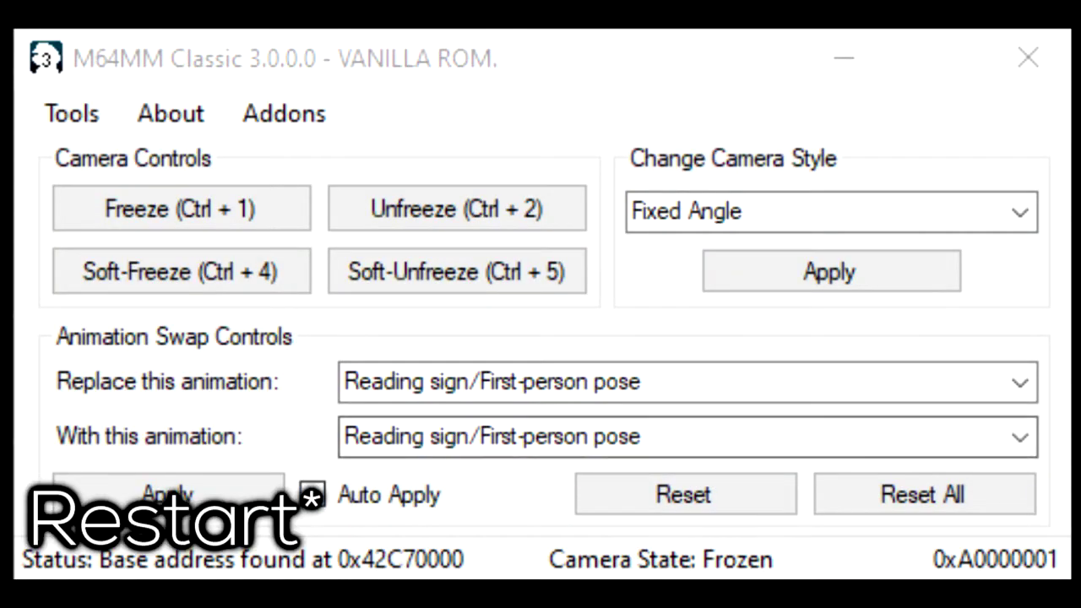
{"action": "left_click", "coordinate": [492, 437]}
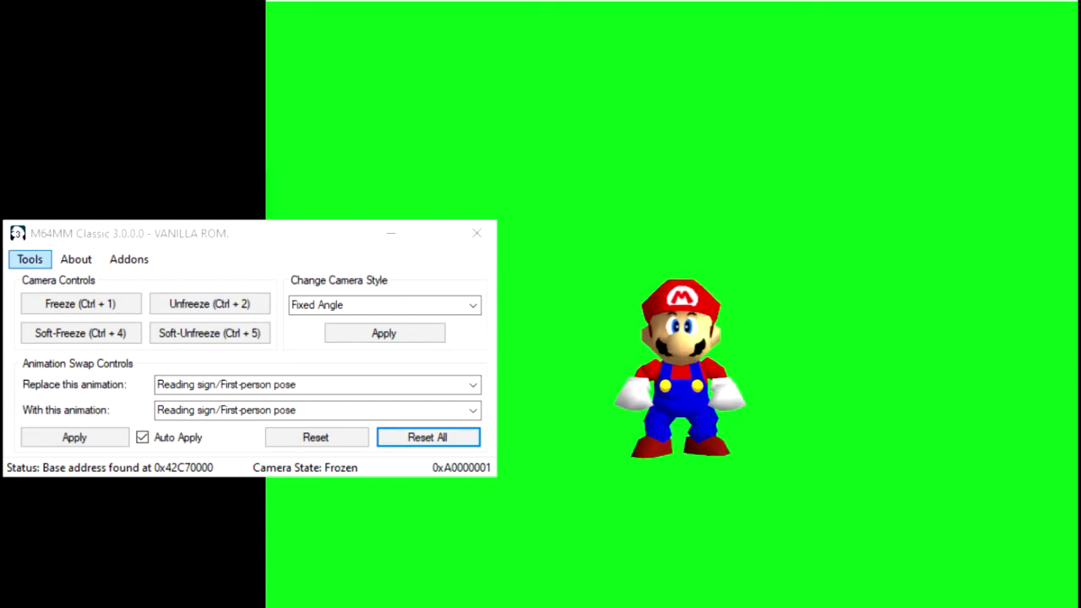
Step: Open the Extra Controls and apply HUD changes that show the Lives and Stars counters
{"action": "left_click", "coordinate": [29, 259]}
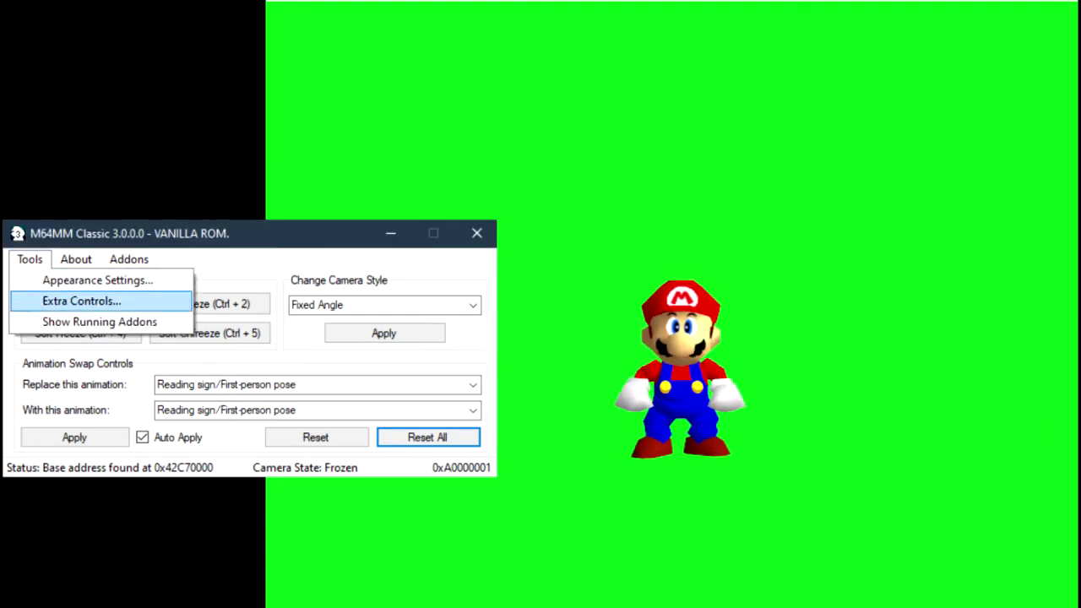
{"action": "left_click", "coordinate": [82, 300]}
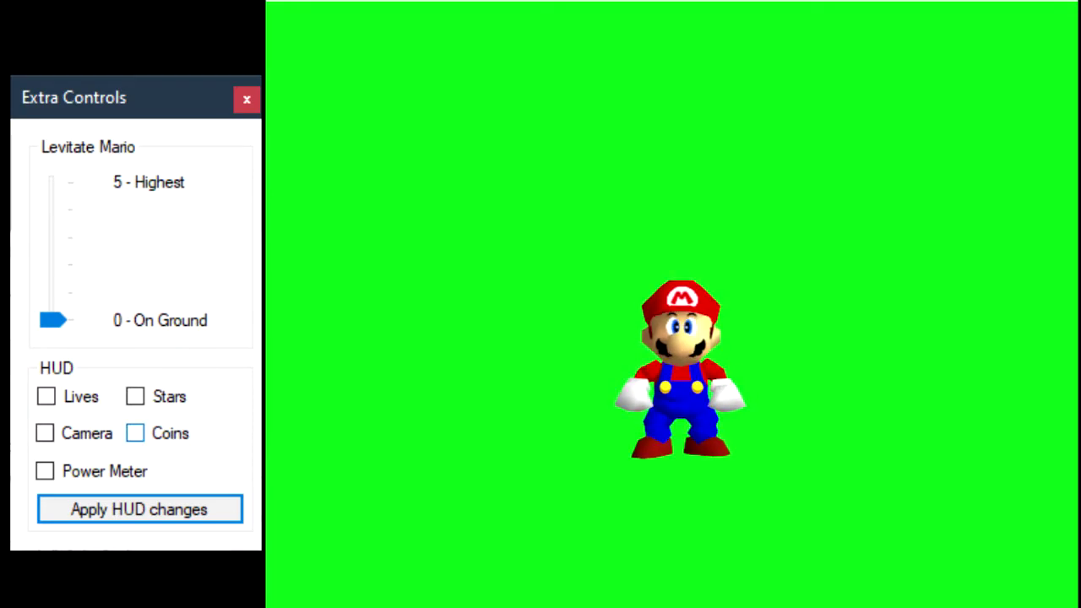
{"action": "left_click", "coordinate": [46, 397]}
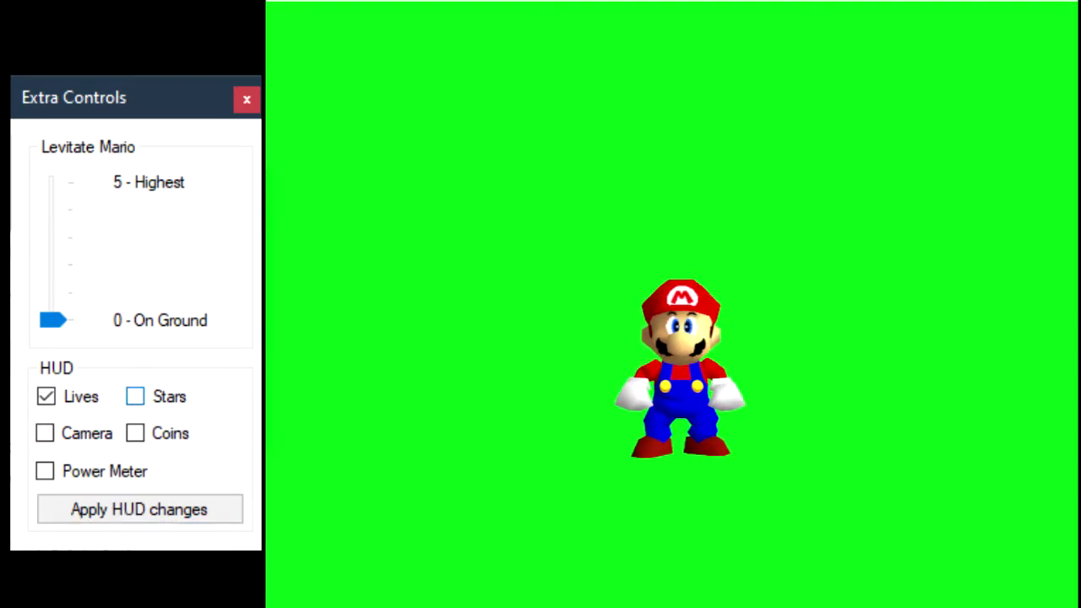
{"action": "left_click", "coordinate": [135, 396]}
{"action": "left_click", "coordinate": [139, 510]}
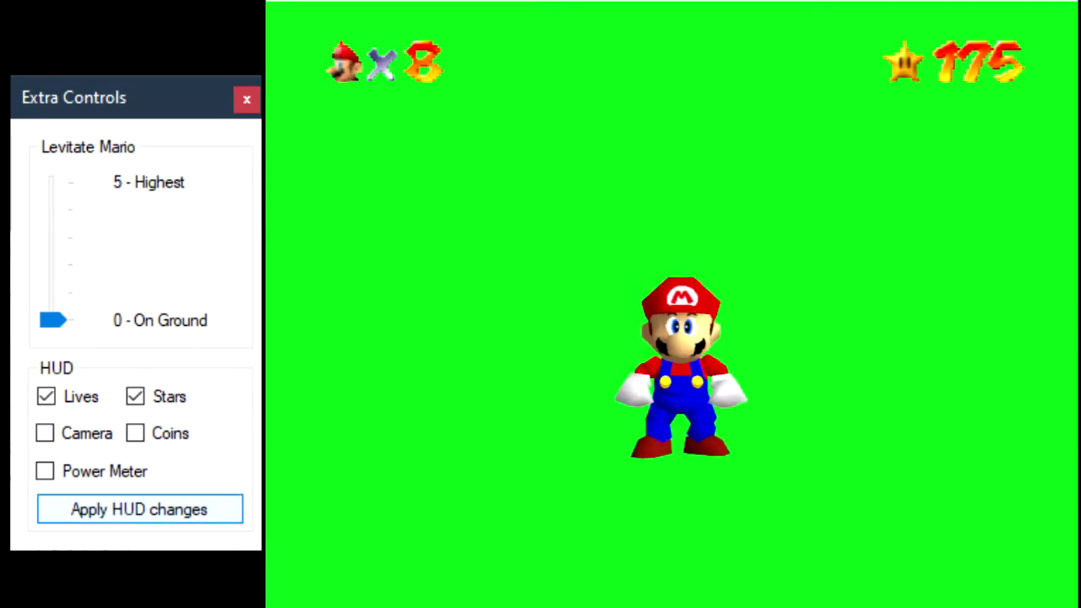
Step: Turn off Stars and turn on Camera in the HUD options, and apply the changes
{"action": "left_click", "coordinate": [136, 396]}
{"action": "left_click", "coordinate": [44, 433]}
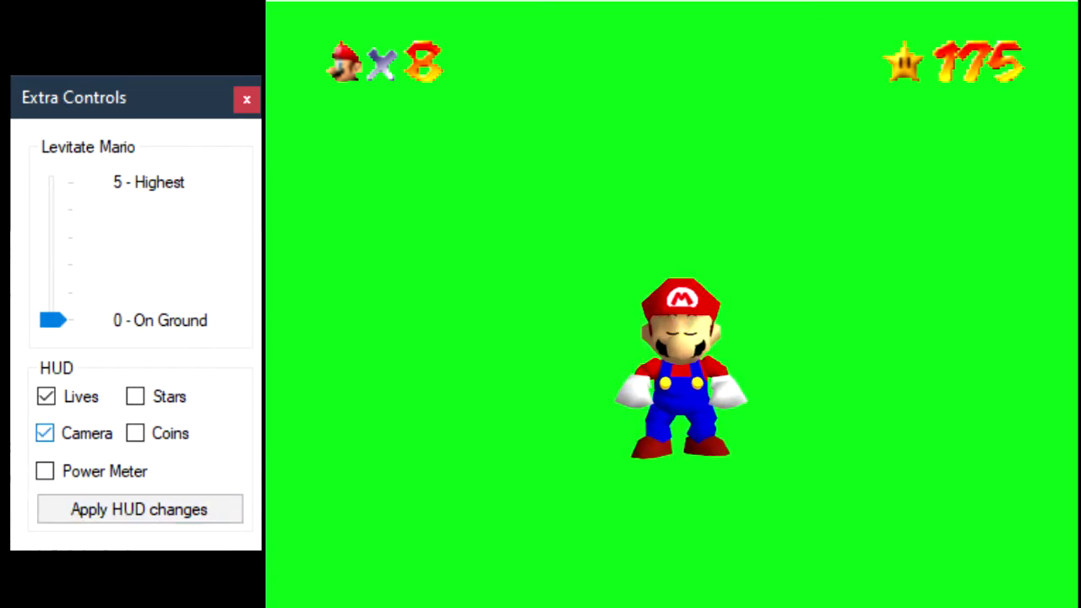
{"action": "left_click", "coordinate": [139, 509]}
Step: Swap the HUD's Camera display for the Coins counter and apply the changes
{"action": "left_click", "coordinate": [45, 433]}
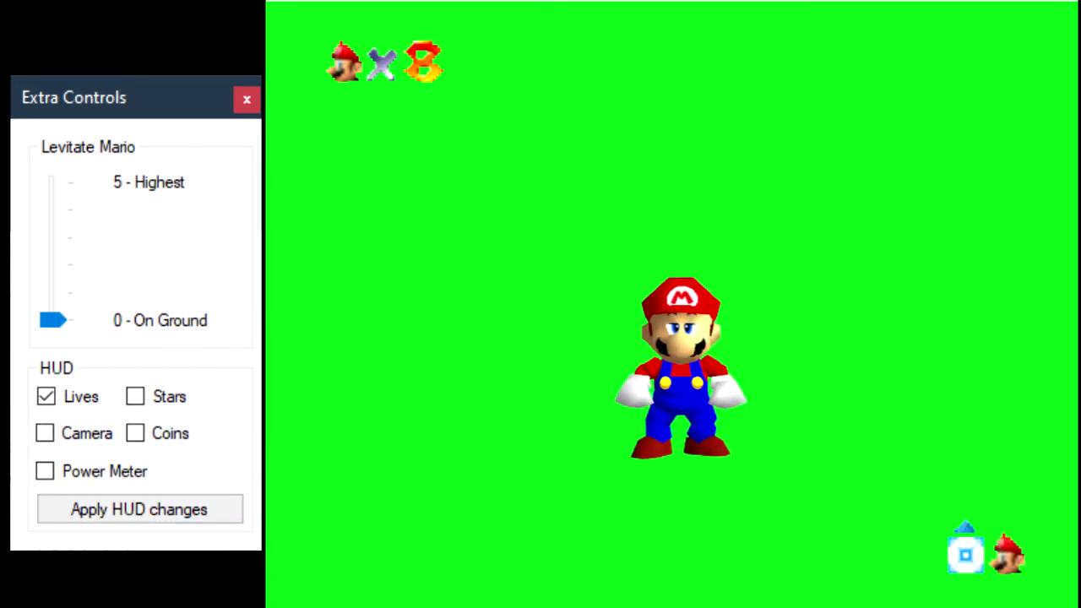
{"action": "left_click", "coordinate": [135, 432]}
{"action": "left_click", "coordinate": [140, 509]}
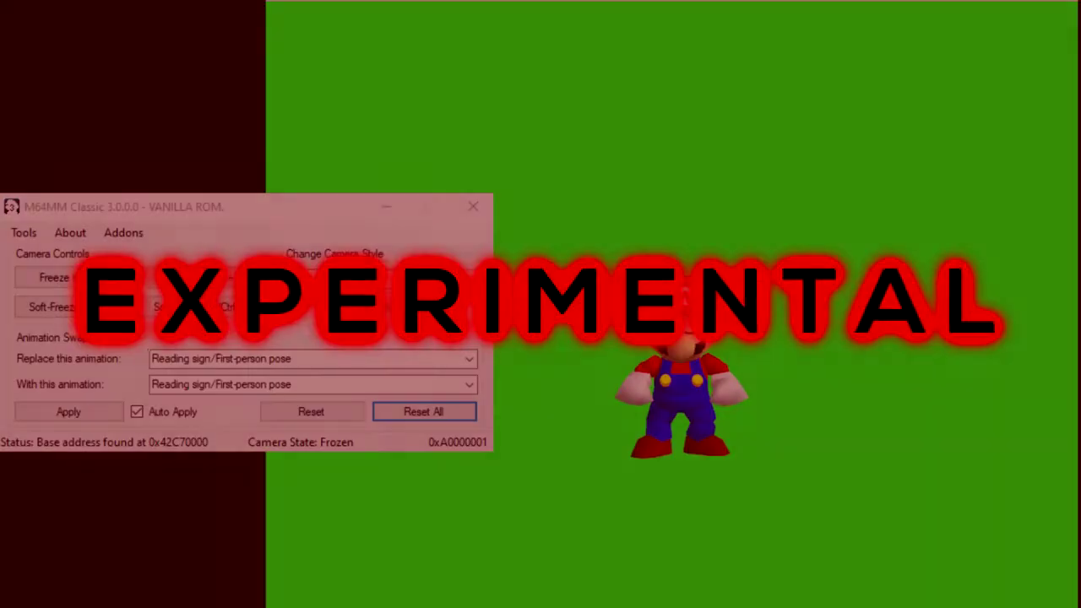
Step: Open the Appearance Settings and move their window slightly aside
{"action": "left_click", "coordinate": [23, 232]}
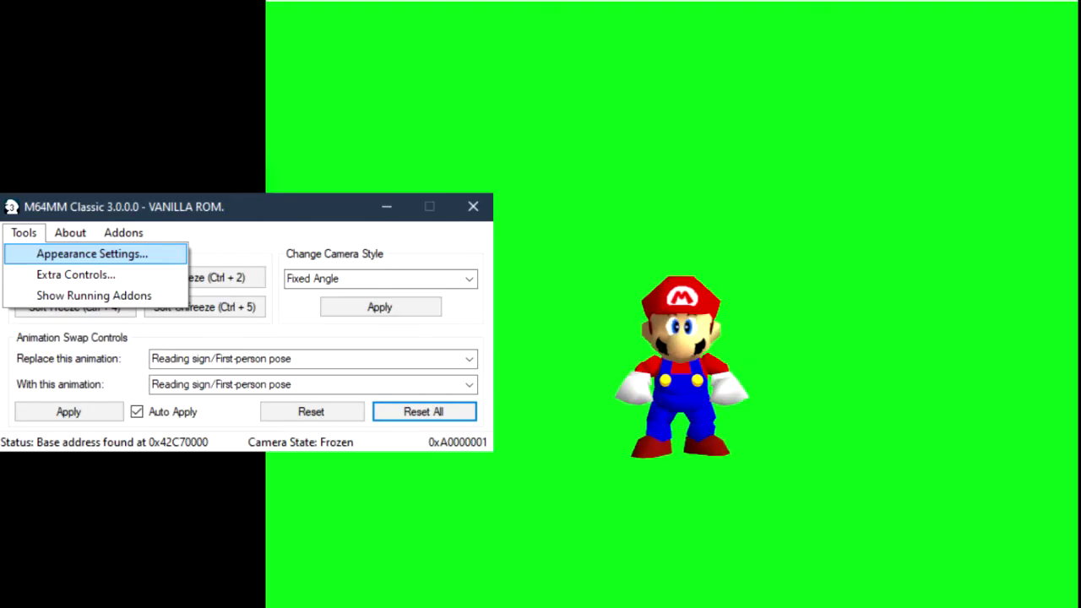
{"action": "key", "text": "Return"}
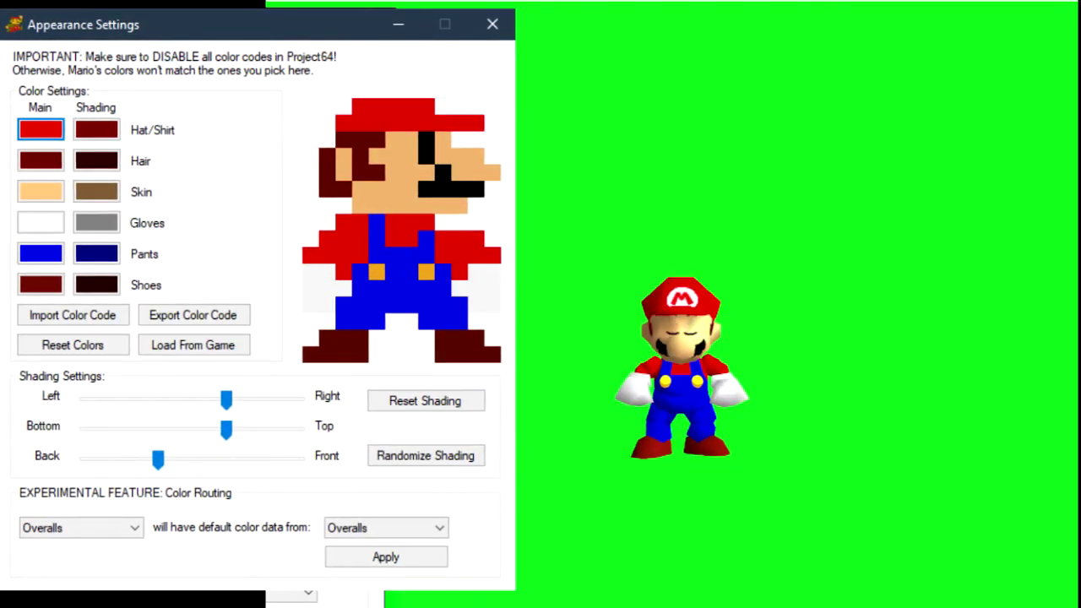
{"action": "left_click_drag", "start_coordinate": [204, 33], "coordinate": [200, 33]}
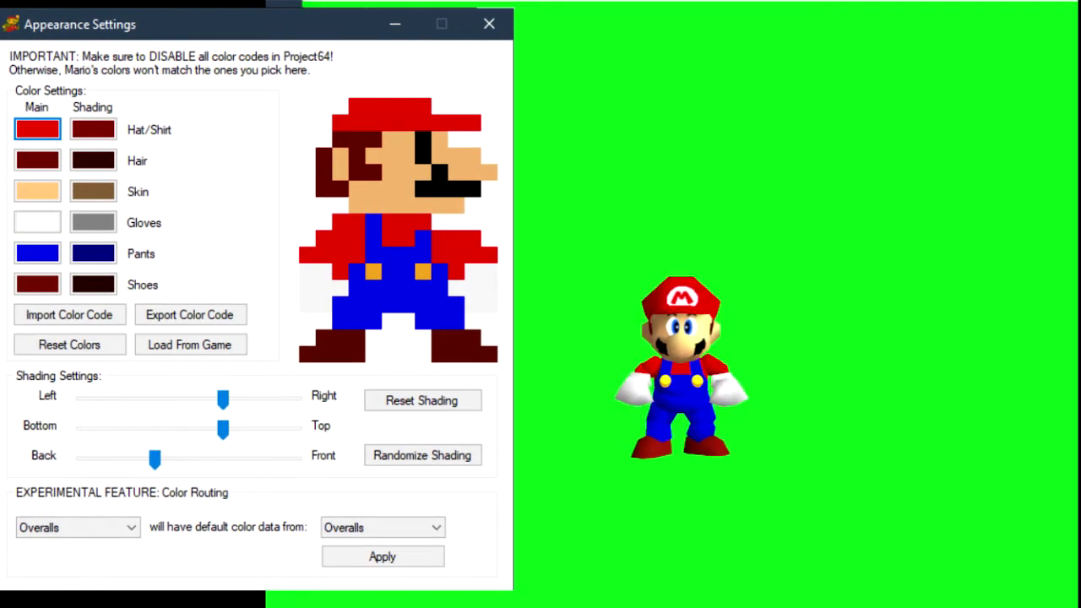
Step: Apply color routing so the Overalls take their default color data from Hat and Shirt
{"action": "key", "text": "Tab"}
{"action": "key", "text": "Tab"}
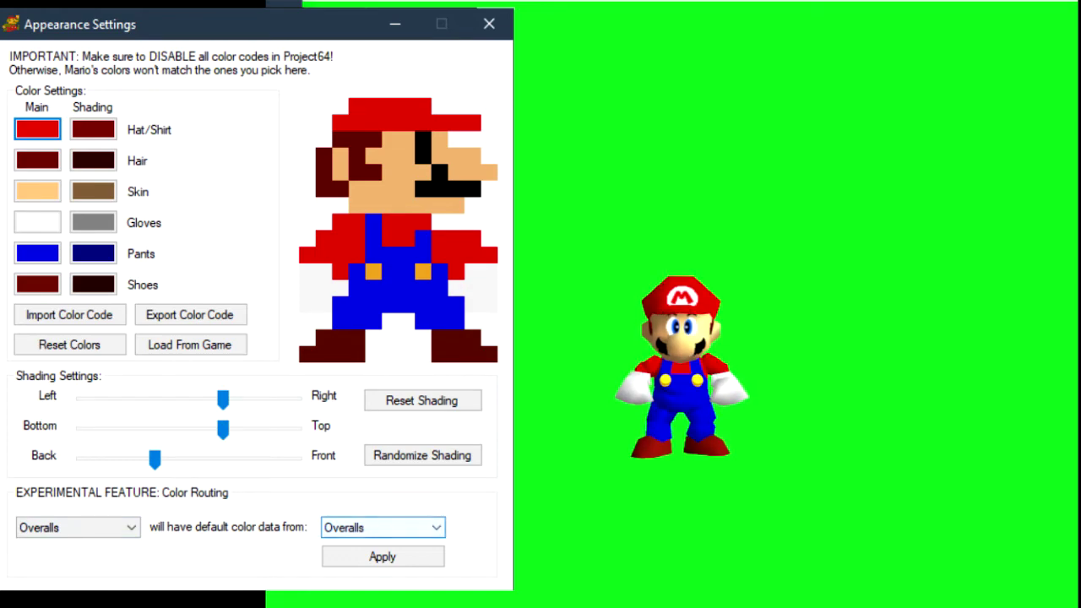
{"action": "left_click", "coordinate": [383, 528]}
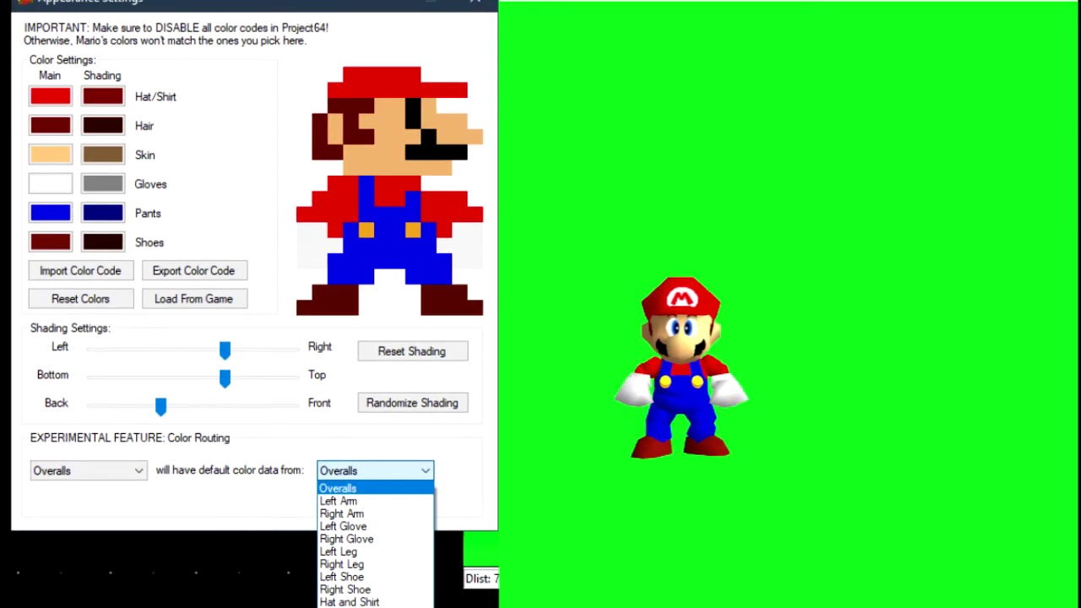
{"action": "key", "text": "Down"}
{"action": "key", "text": "Down"}
{"action": "key", "text": "Down"}
{"action": "key", "text": "Down"}
{"action": "key", "text": "Down"}
{"action": "key", "text": "Down"}
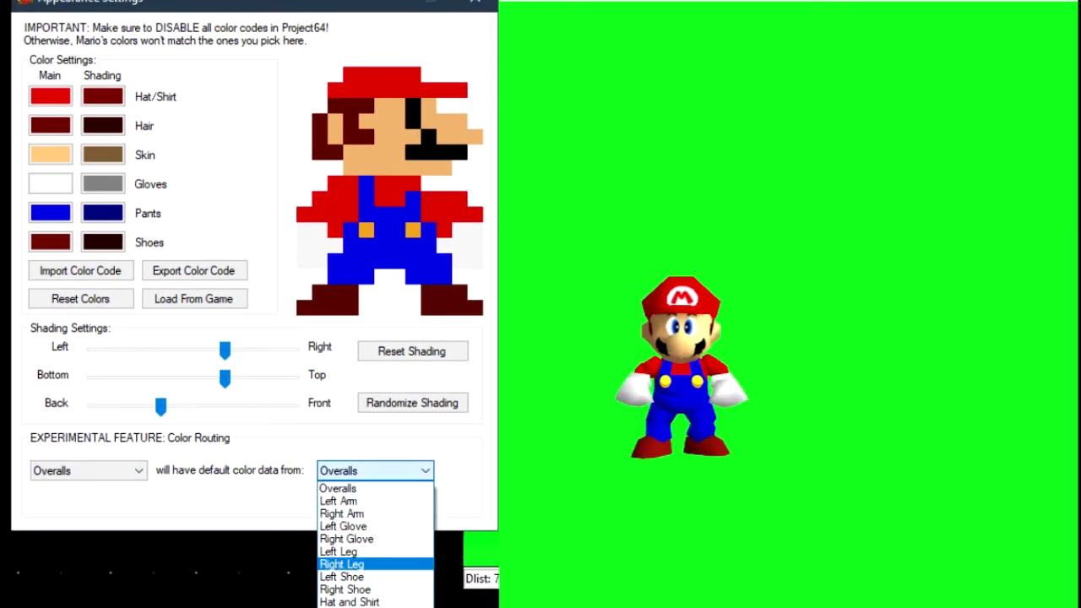
{"action": "key", "text": "Down"}
{"action": "key", "text": "Down"}
{"action": "key", "text": "Down"}
{"action": "key", "text": "Return"}
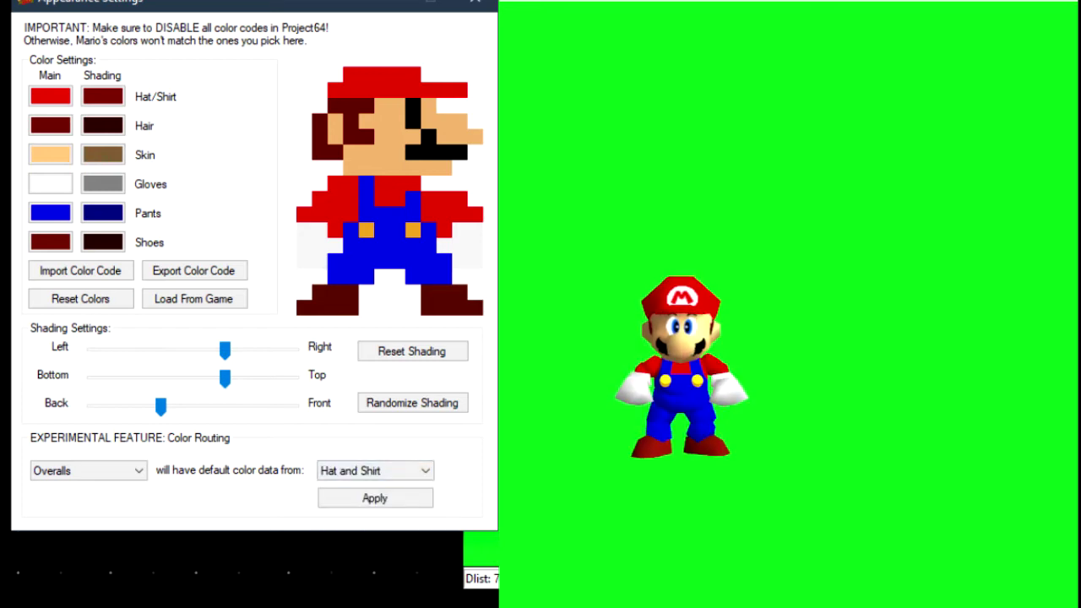
{"action": "key", "text": "Tab"}
{"action": "key", "text": "Return"}
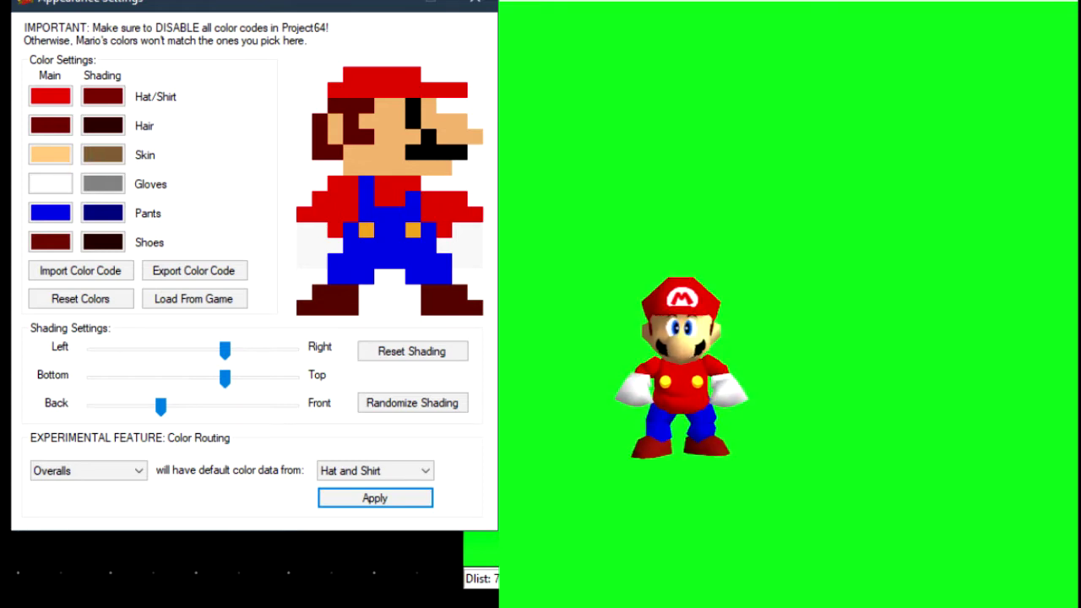
Step: Route the Overalls' default color data from Left Arm and apply it
{"action": "left_click", "coordinate": [375, 470]}
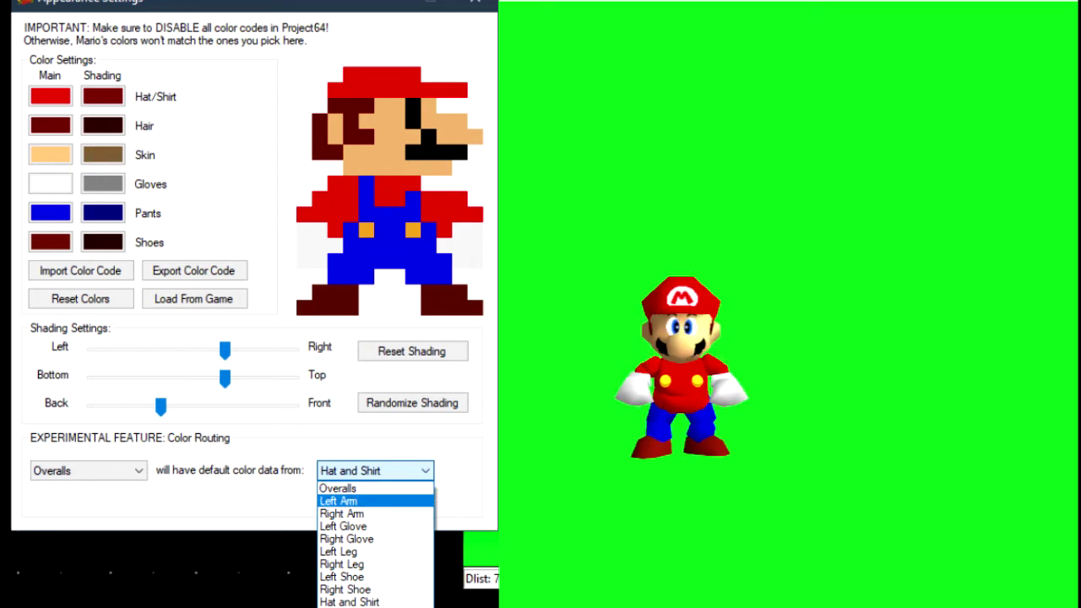
{"action": "left_click", "coordinate": [376, 501]}
{"action": "left_click", "coordinate": [375, 498]}
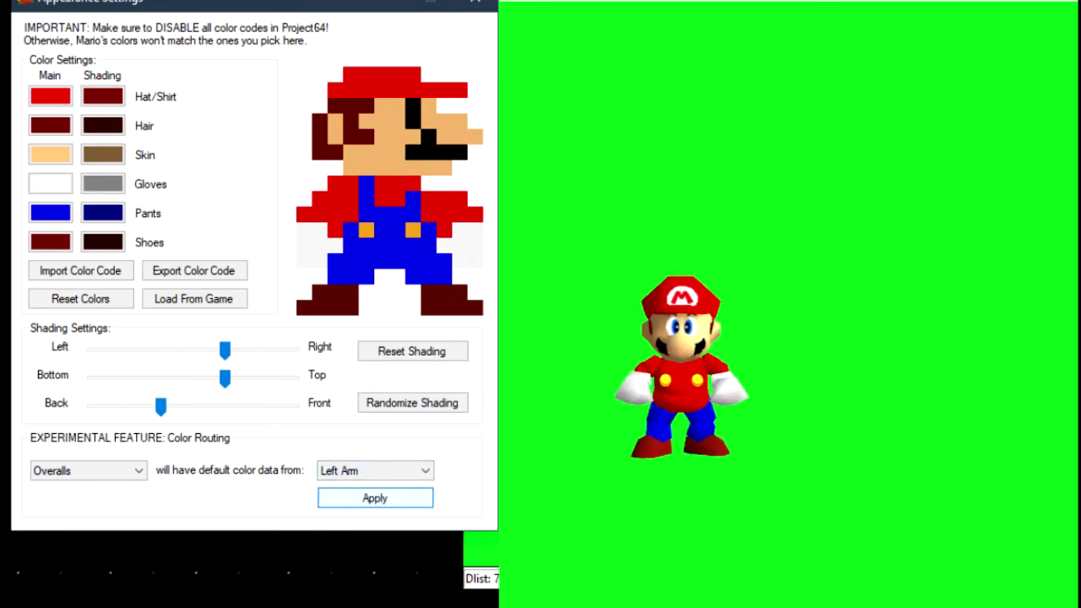
Step: Route the Overalls' default color data from Right Glove and apply it
{"action": "key", "text": "shift+Tab"}
{"action": "key", "text": "alt+Down"}
{"action": "key", "text": "Down"}
{"action": "key", "text": "Down"}
{"action": "key", "text": "Down"}
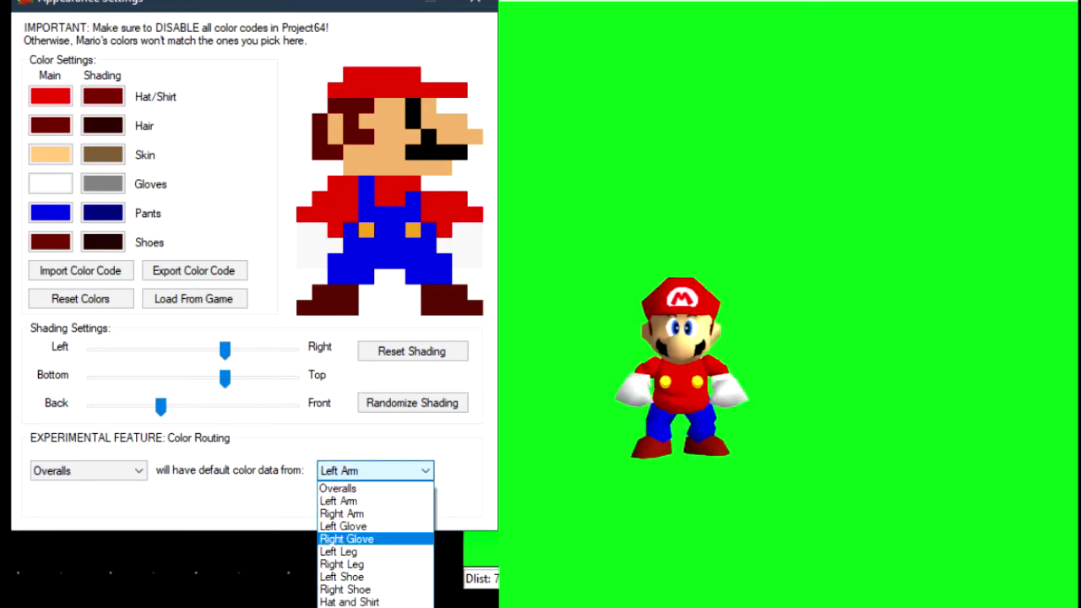
{"action": "key", "text": "Return"}
{"action": "key", "text": "Tab"}
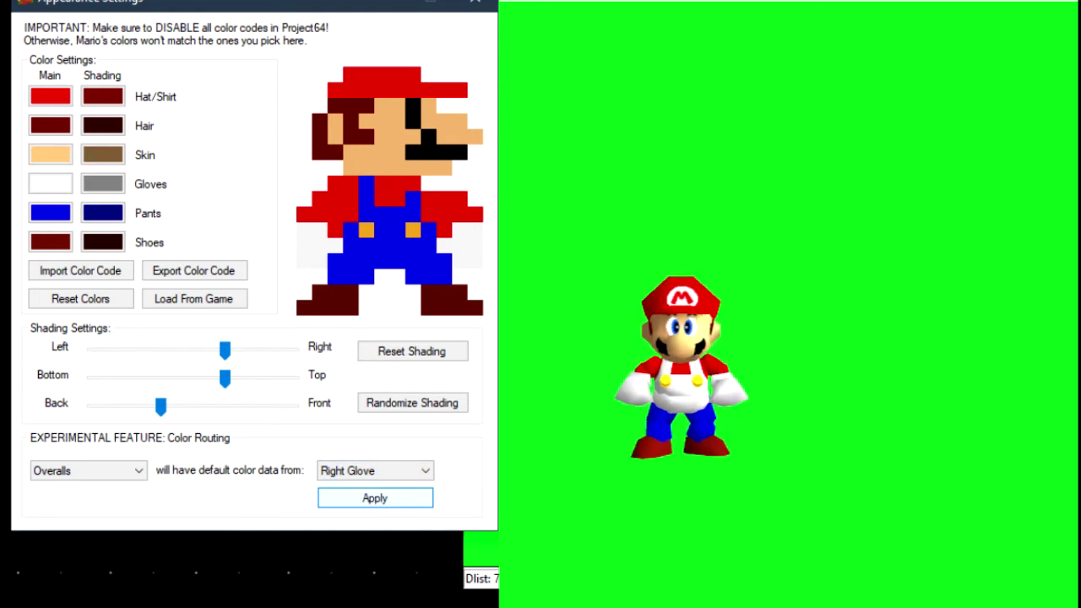
Step: Set the main Gloves color to the basic dark brown with red 64, green 0 and blue 0
{"action": "left_click", "coordinate": [50, 183]}
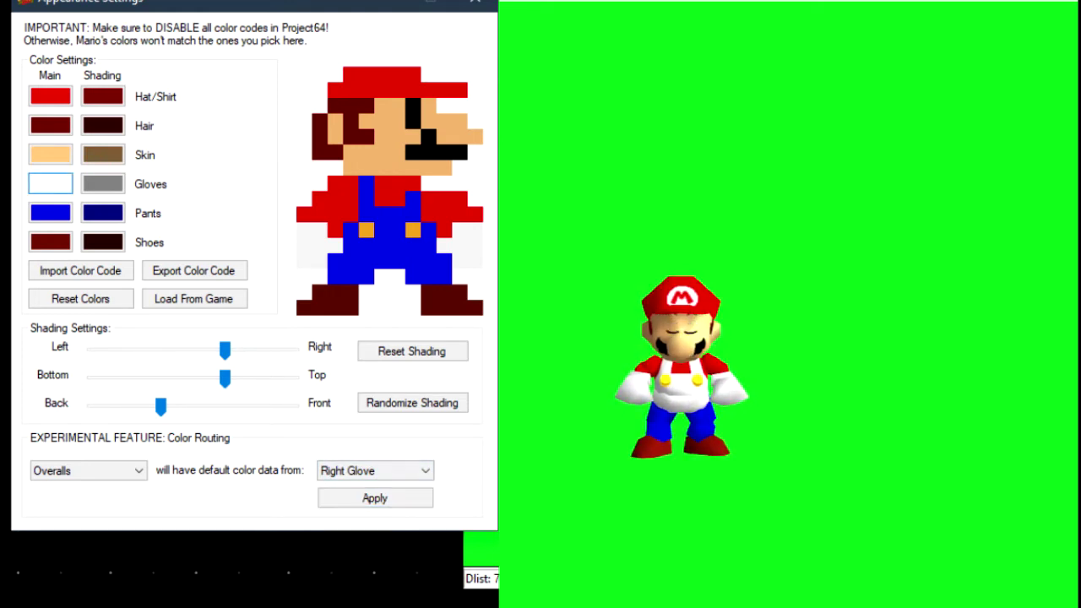
{"action": "left_click", "coordinate": [394, 183]}
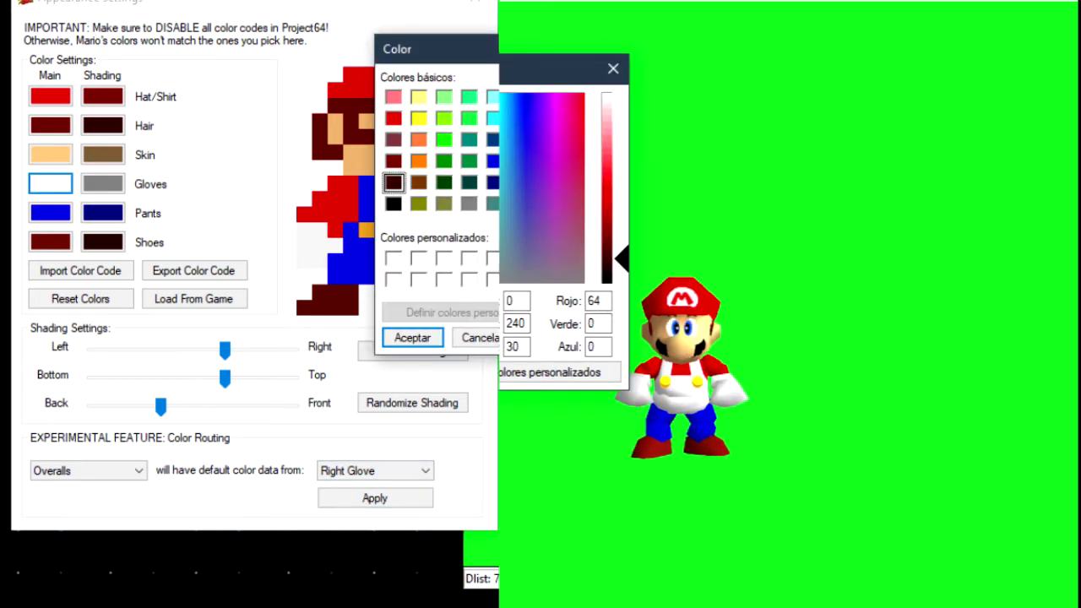
{"action": "key", "text": "Return"}
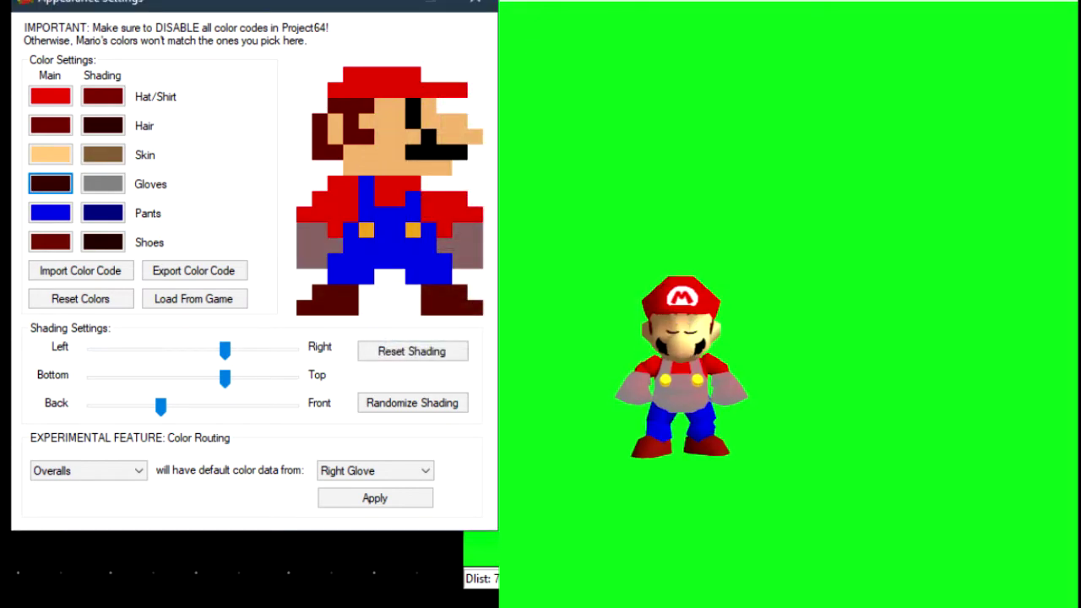
Step: Set the main Gloves color to the basic pale yellow
{"action": "left_click", "coordinate": [50, 183]}
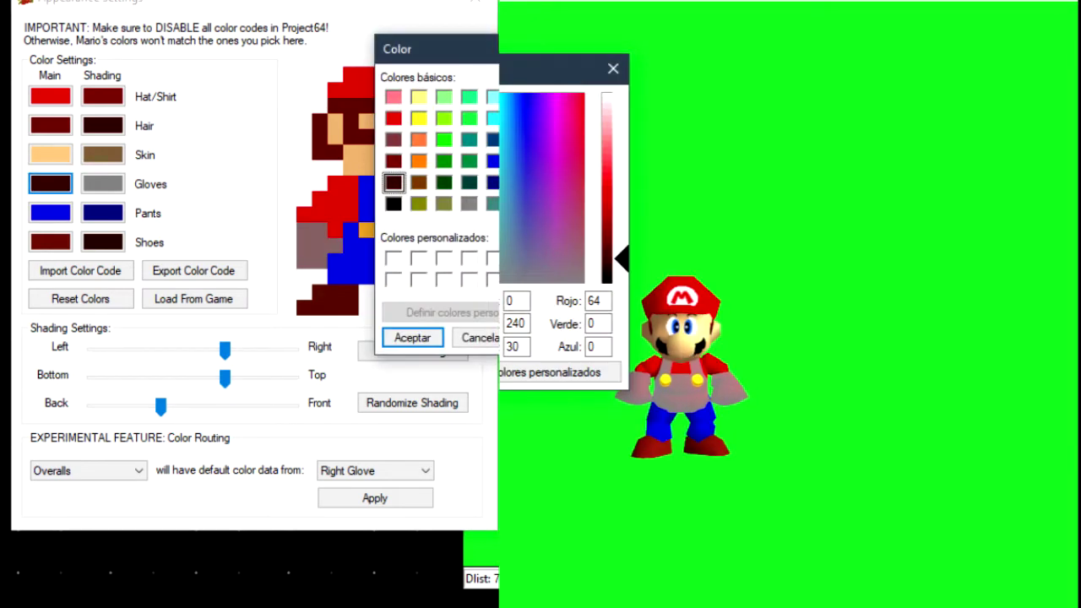
{"action": "left_click", "coordinate": [419, 96]}
{"action": "left_click", "coordinate": [413, 337]}
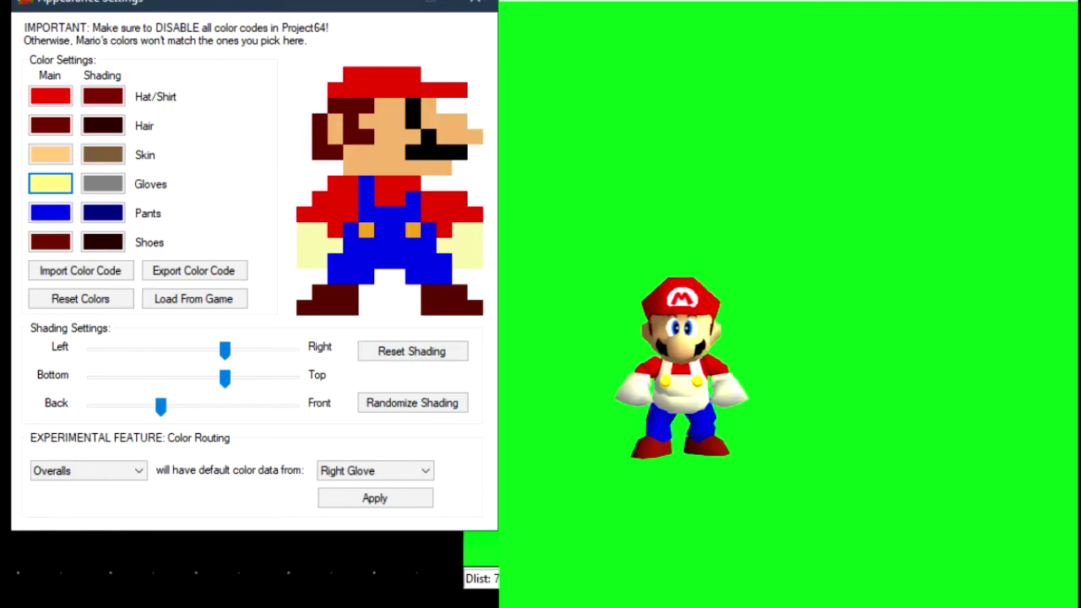